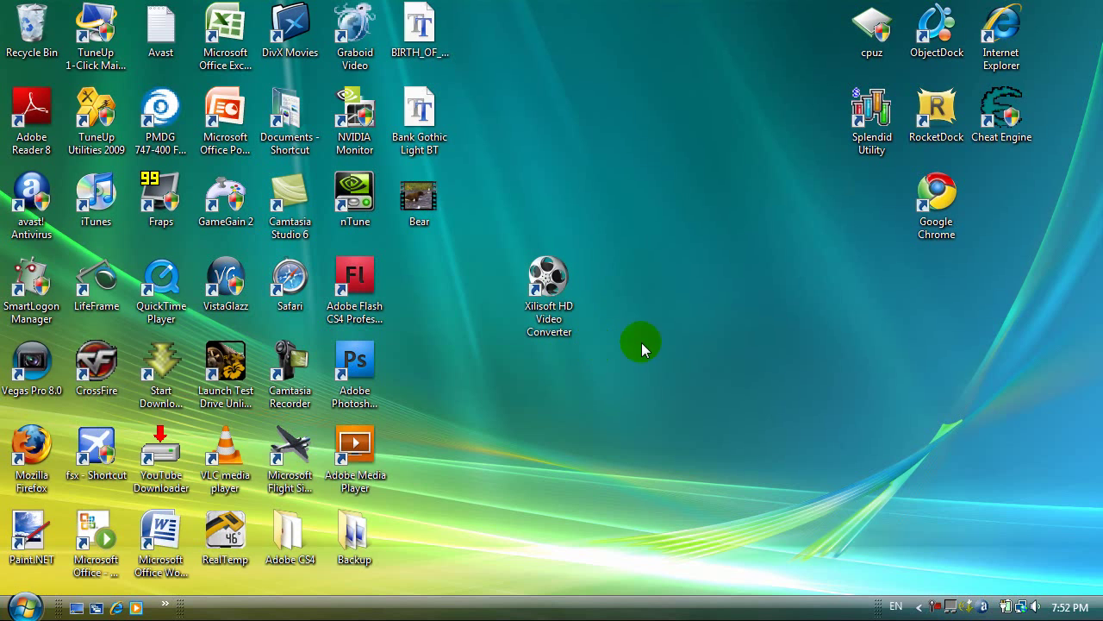
Step: Launch Internet Explorer and go to google.com
click(117, 608)
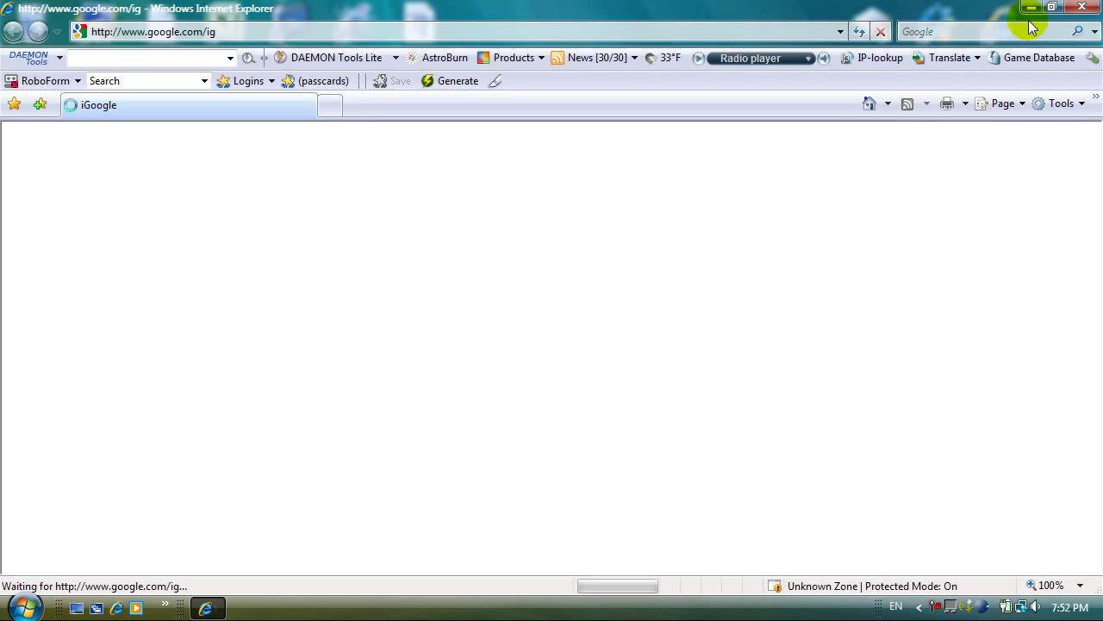
click(227, 30)
text(googleo)
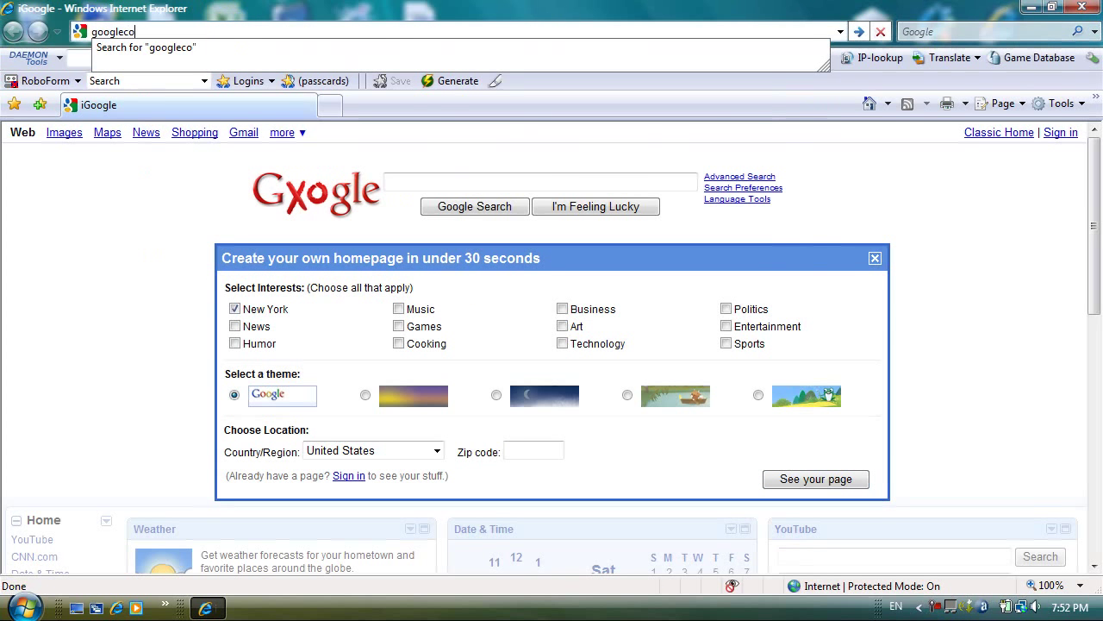
key(BackSpace)
text(.com)
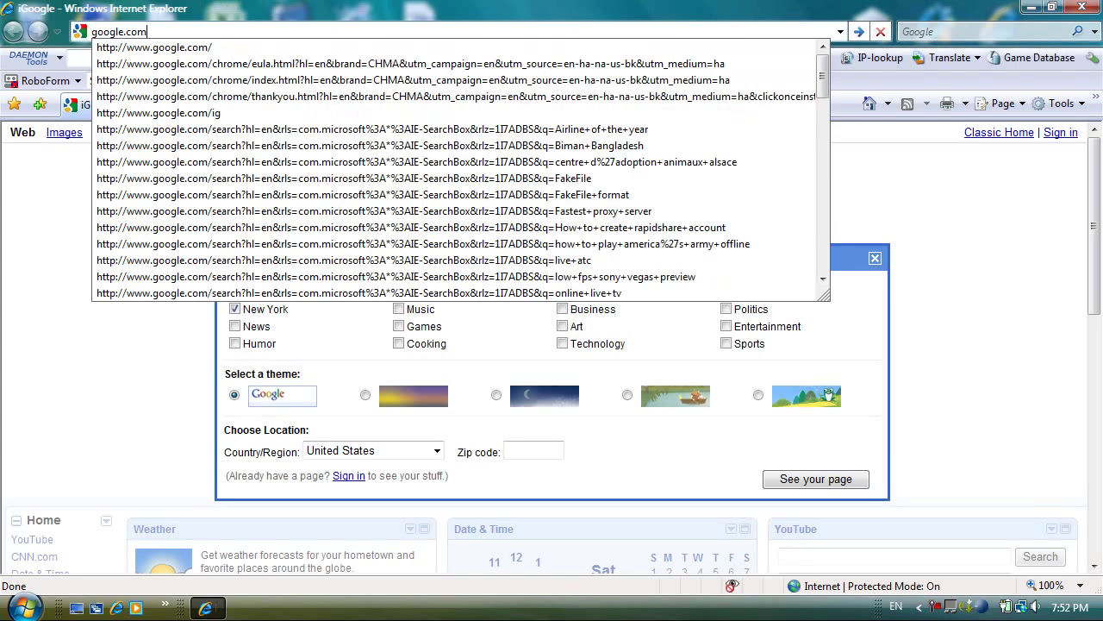
key(Return)
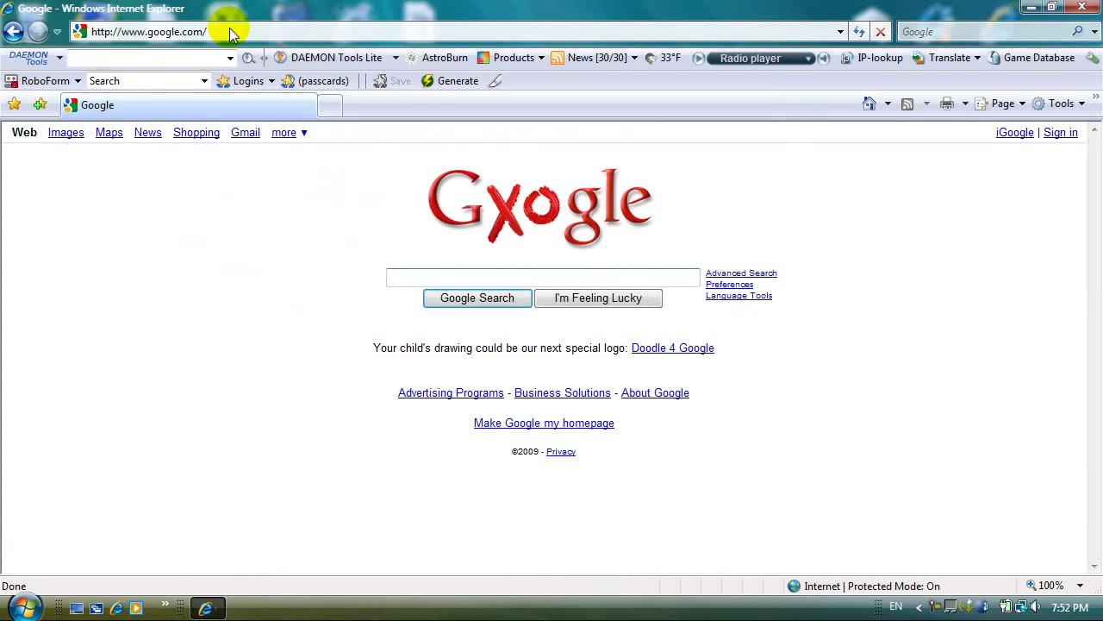
Step: Search Google for 'xilisoft hd converter' and open the Xilisoft HD Video Converter result
click(229, 26)
text(xil)
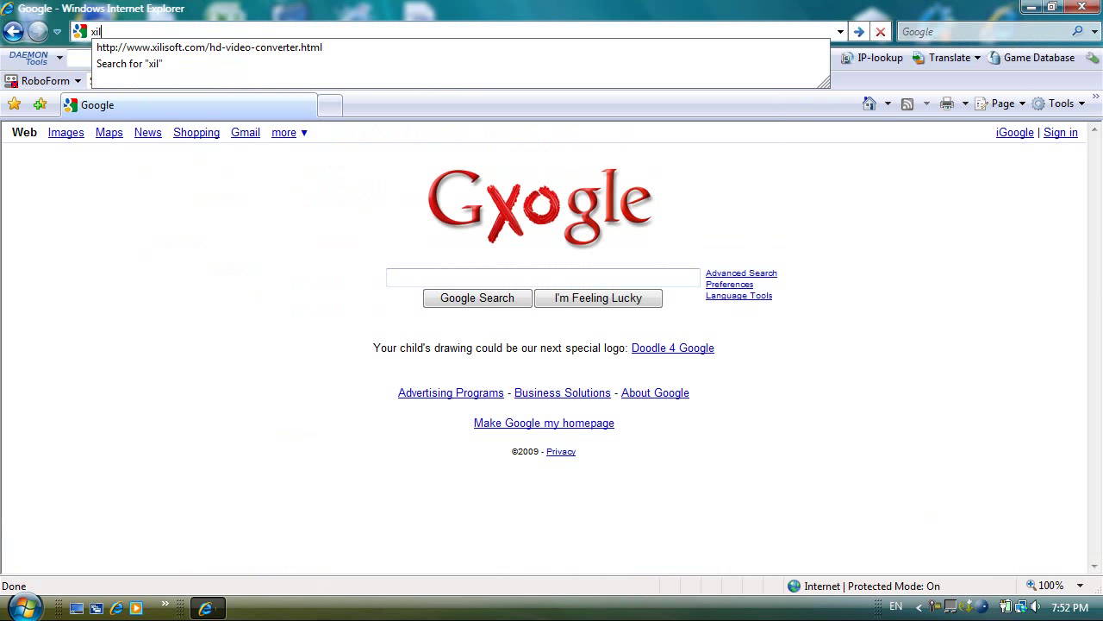
key(BackSpace)
key(BackSpace)
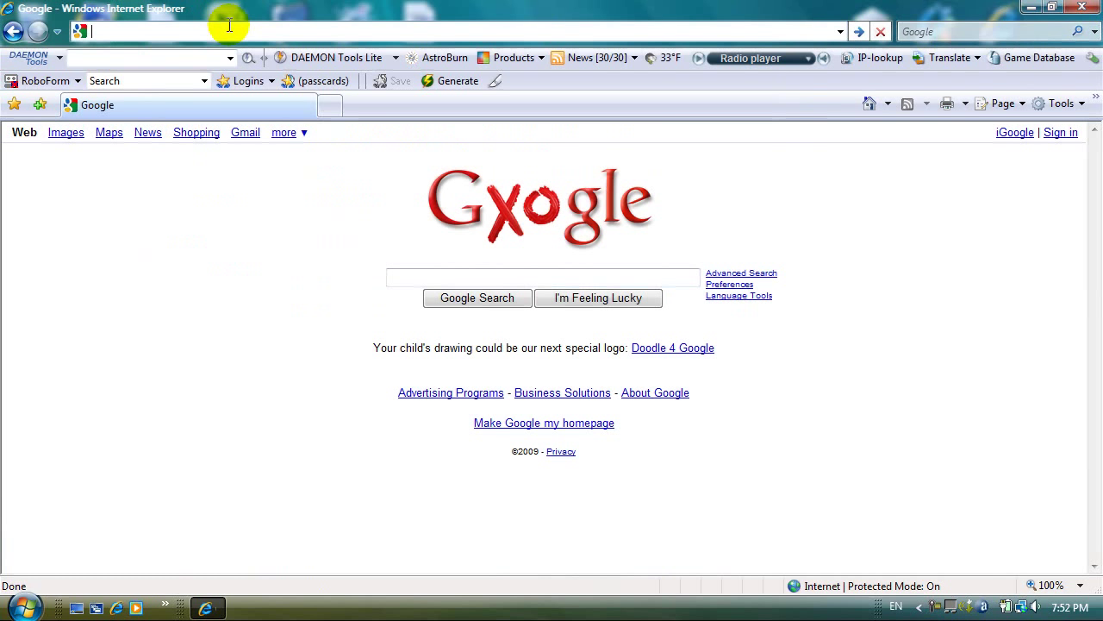
click(390, 274)
text(xilisof)
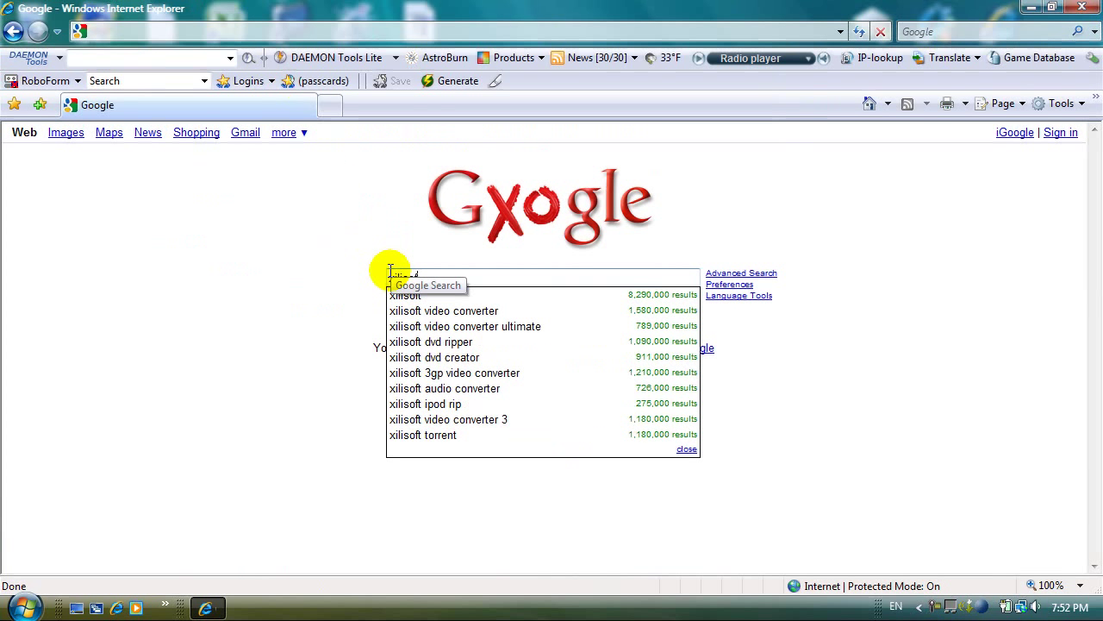
text(t hd converter)
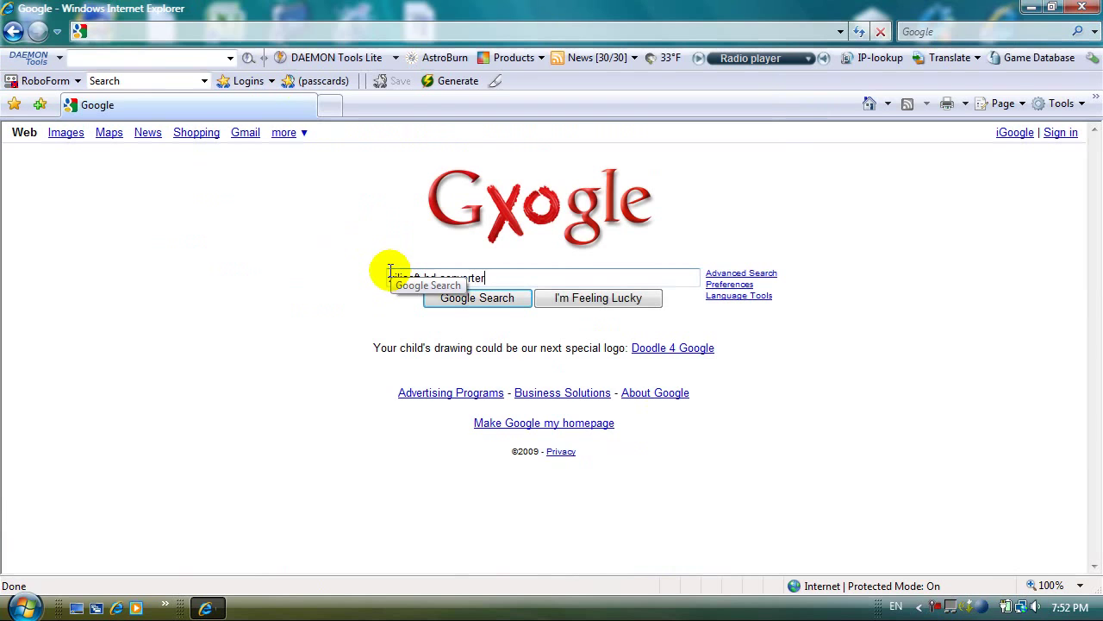
key(Return)
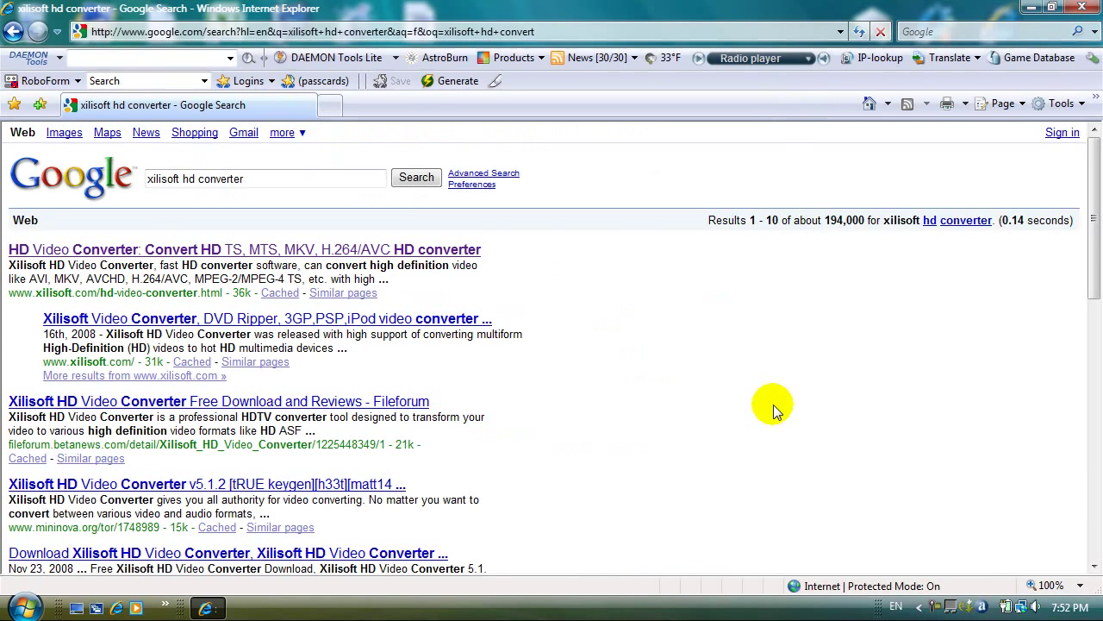
click(434, 249)
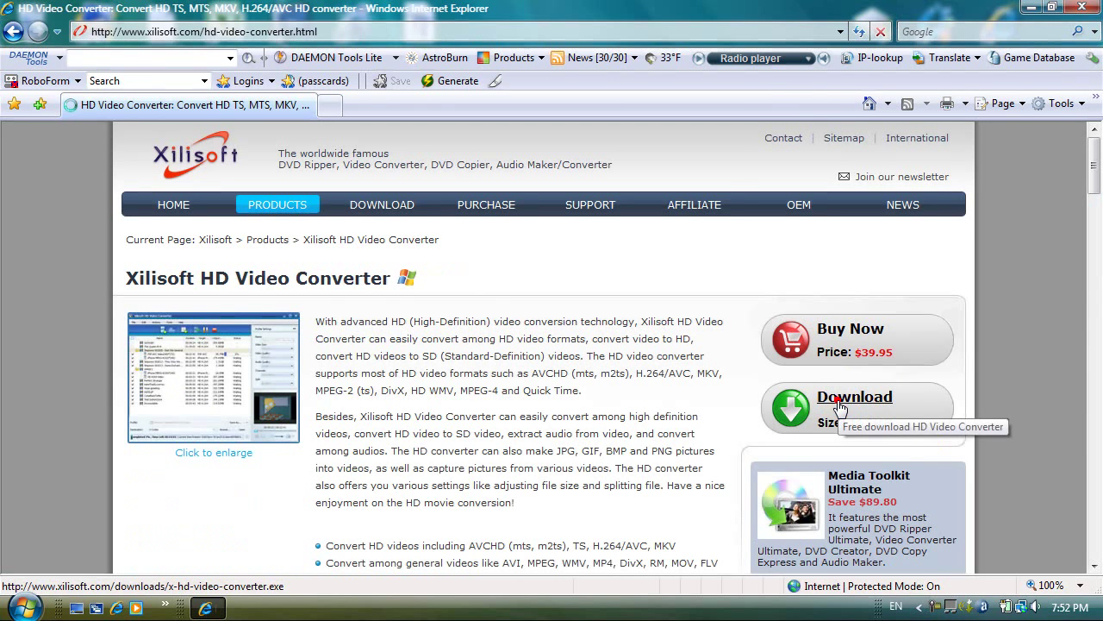
Step: Download the x-hd-video-converter.exe installer and allow it to run despite the security warning
click(841, 405)
click(520, 315)
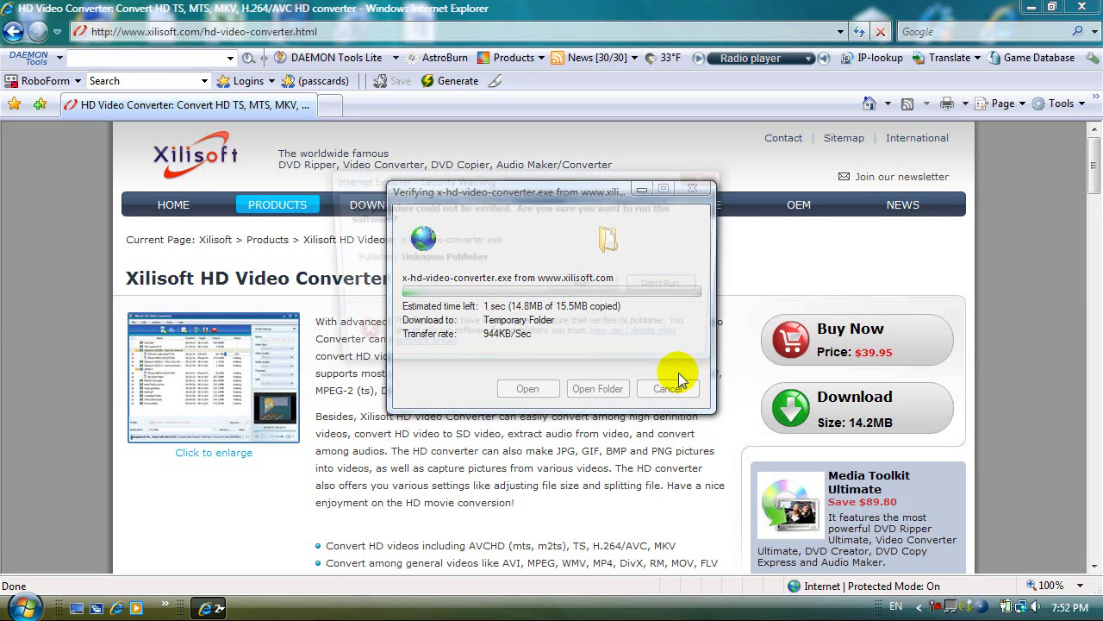
click(572, 285)
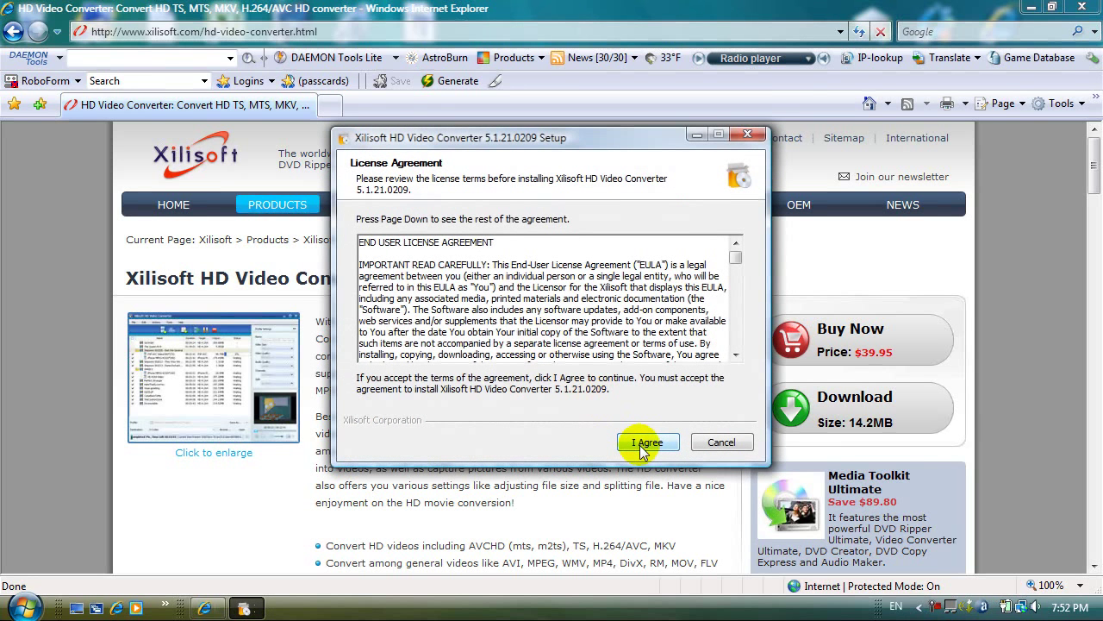
Step: Accept the licence and keep the default components, install folder and Start Menu folder
click(646, 443)
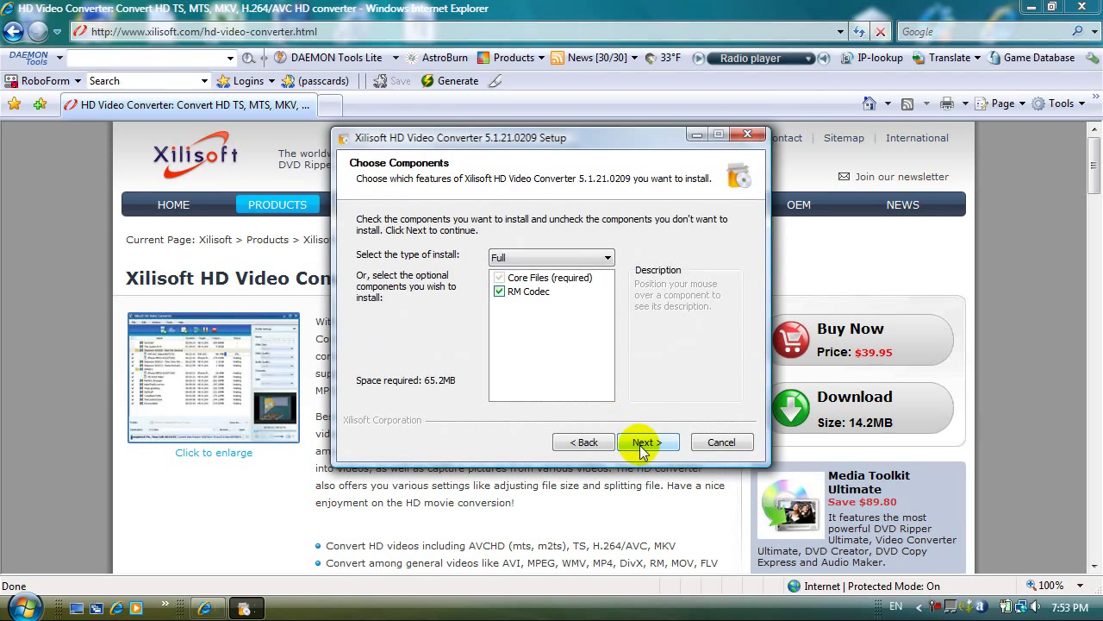
click(644, 443)
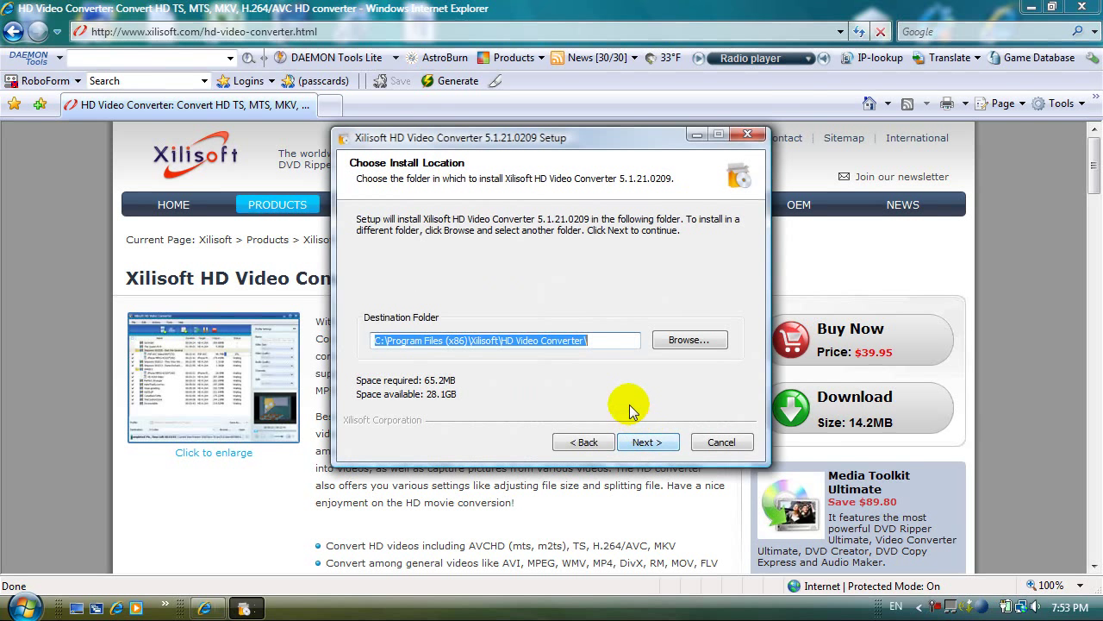
click(647, 443)
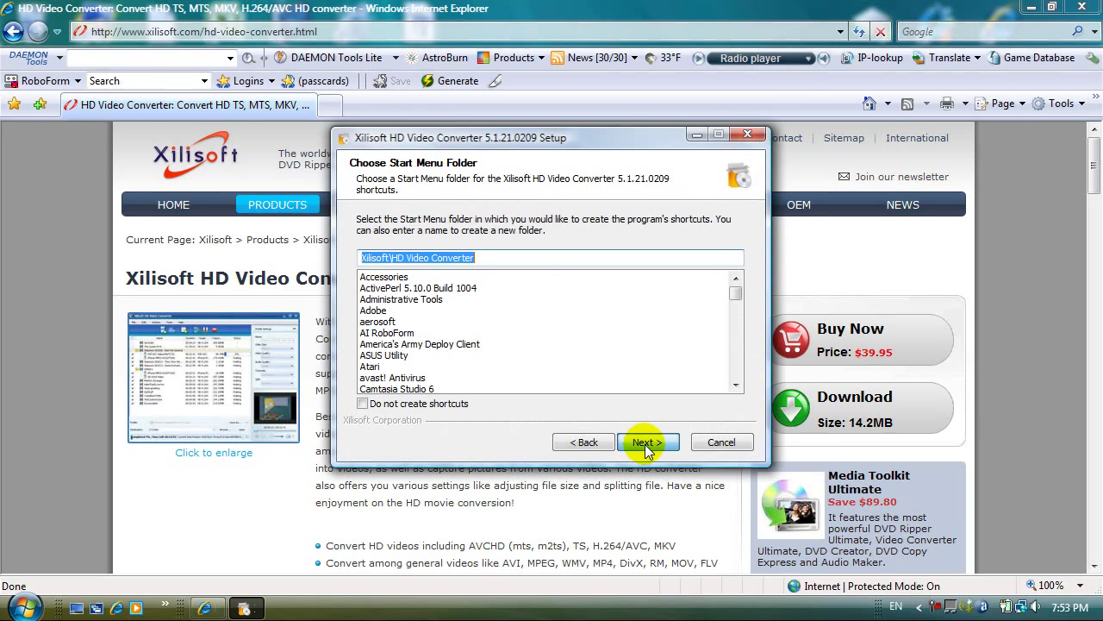
click(643, 445)
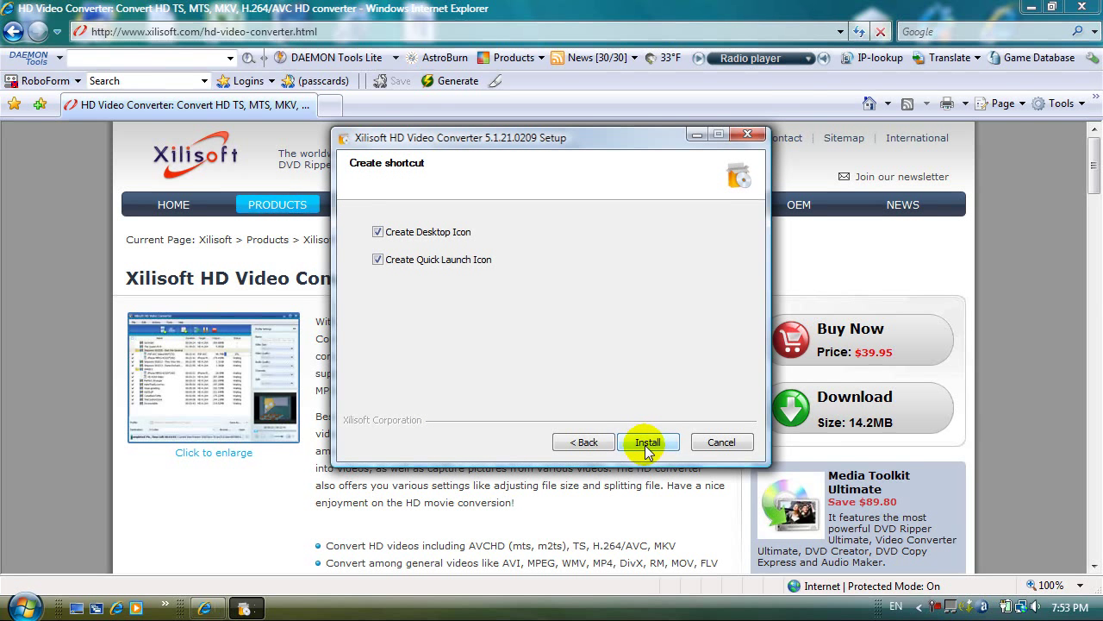
Step: Quit setup without installing and show the desktop
click(724, 443)
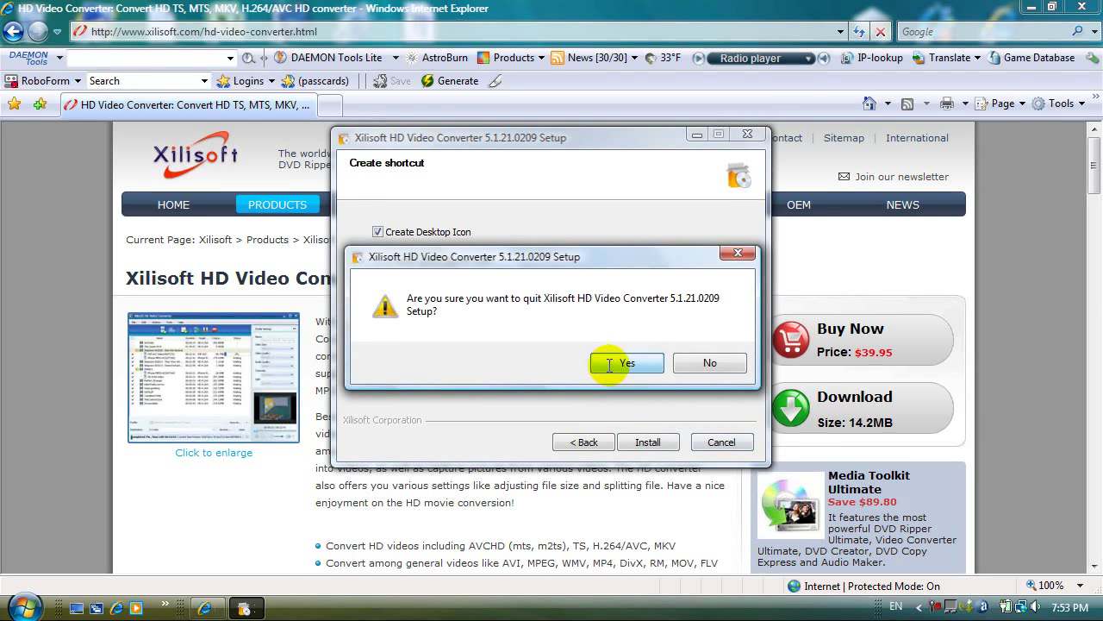
click(627, 365)
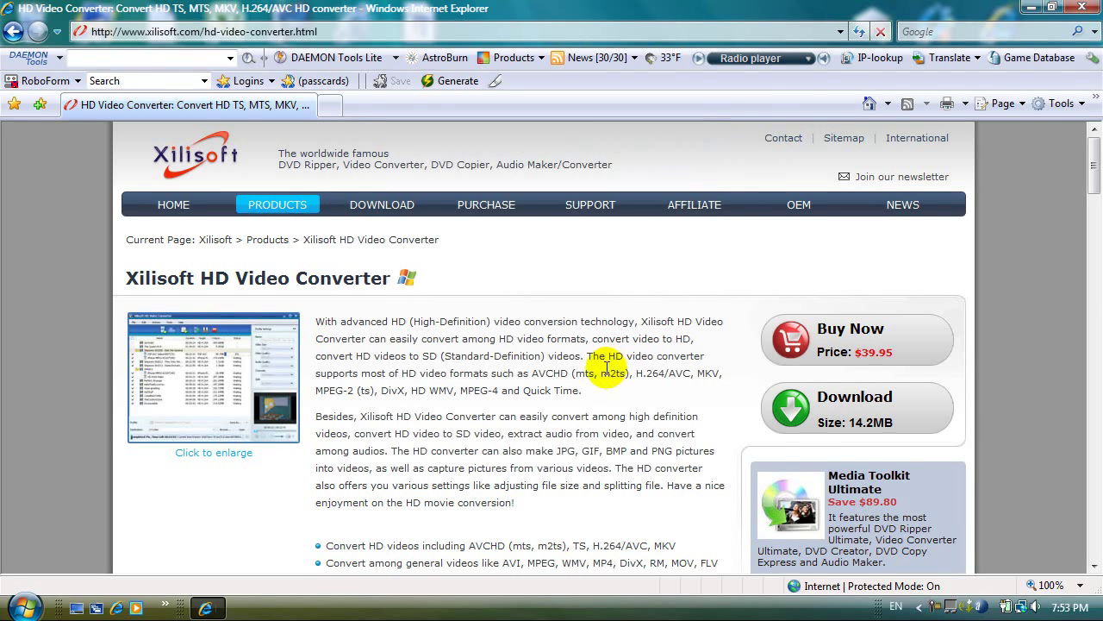
click(84, 610)
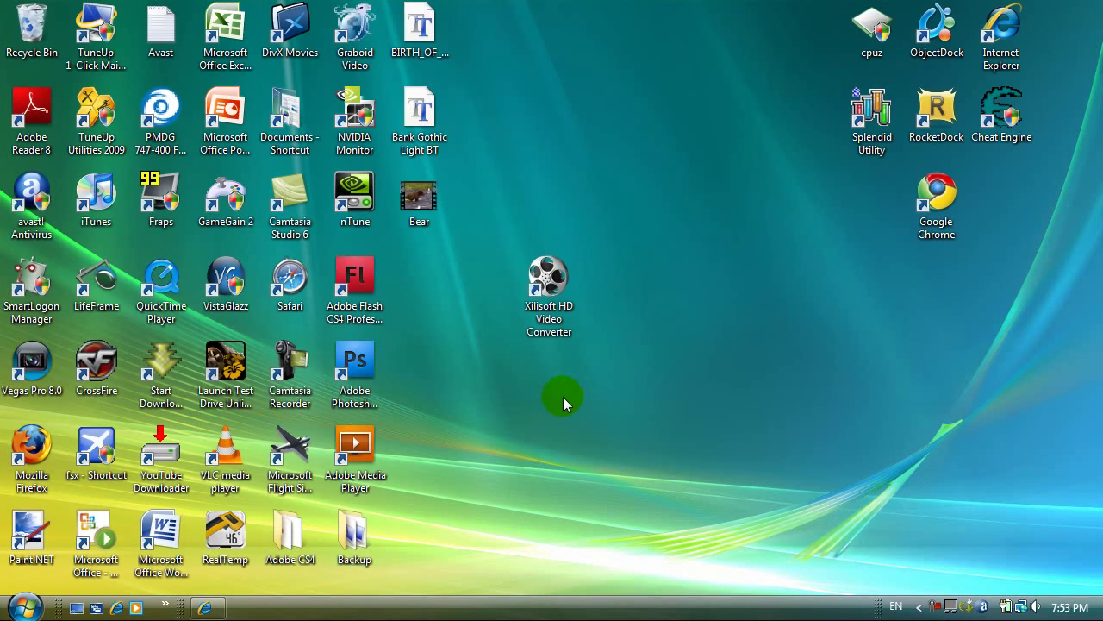
Step: Move the Xilisoft HD Video Converter desktop icon slightly to the right
drag(561, 322, 612, 283)
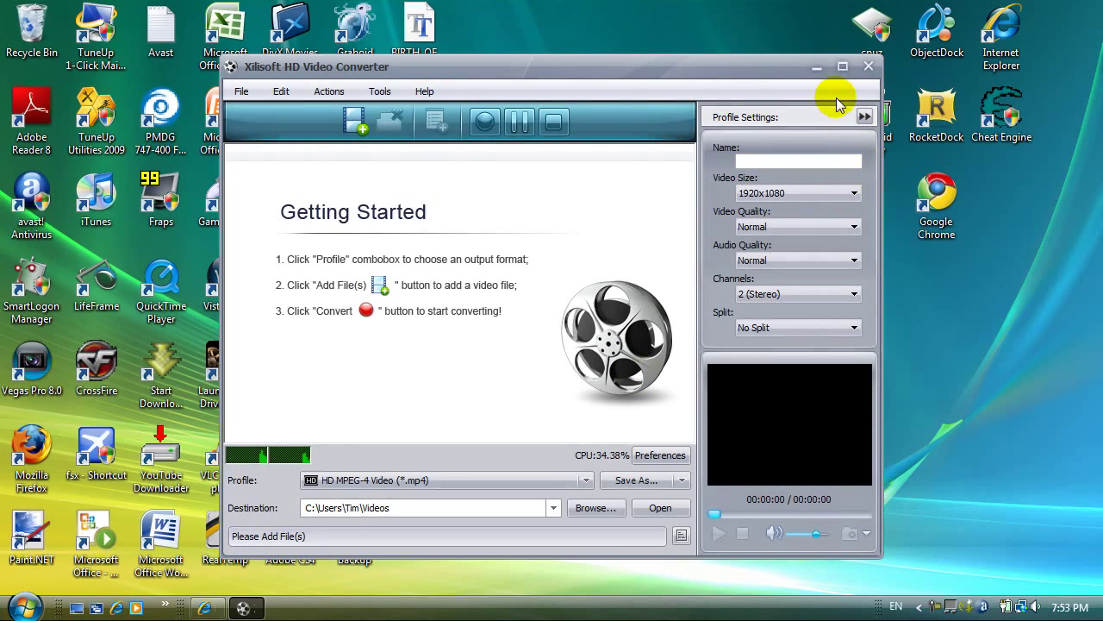
Step: Choose HD H.264 Video (*.mp4) as the output profile with 1280x720 video size
click(584, 483)
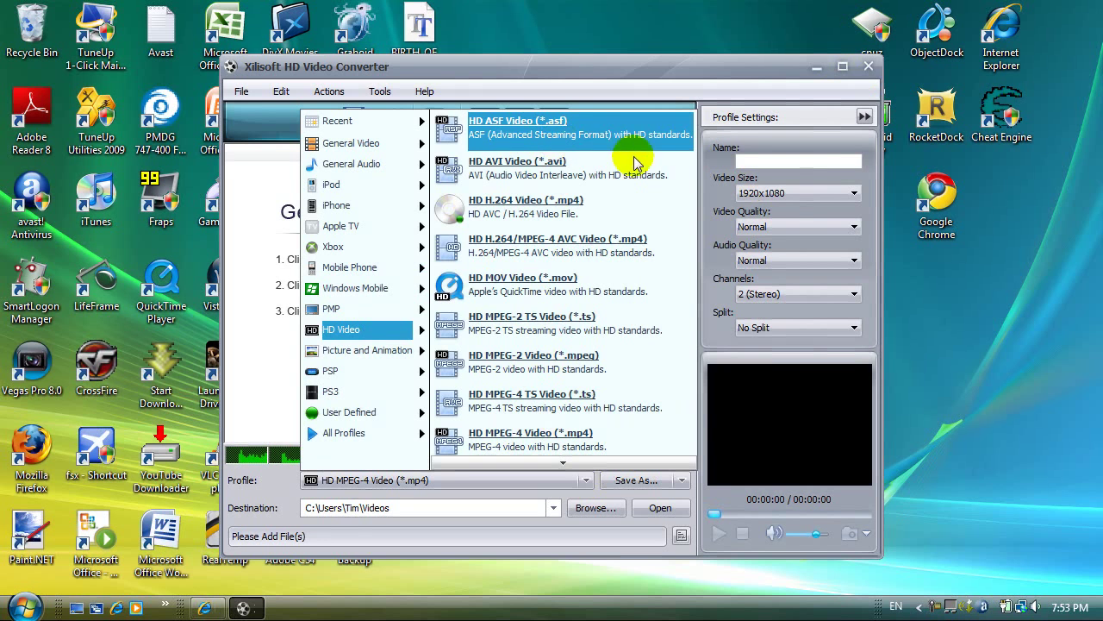
click(551, 226)
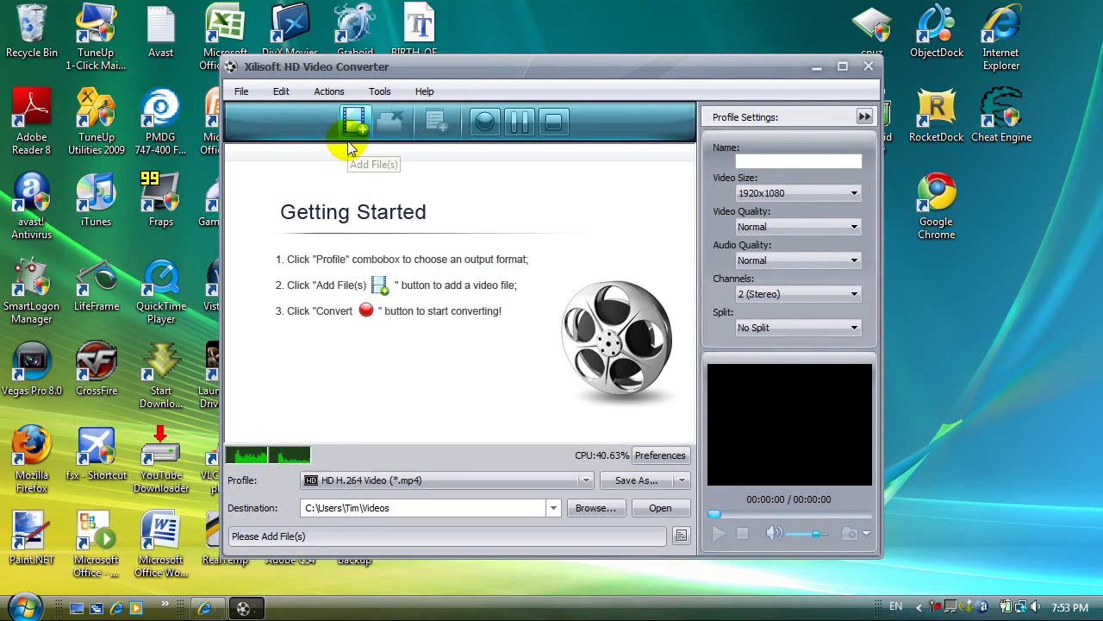
click(803, 193)
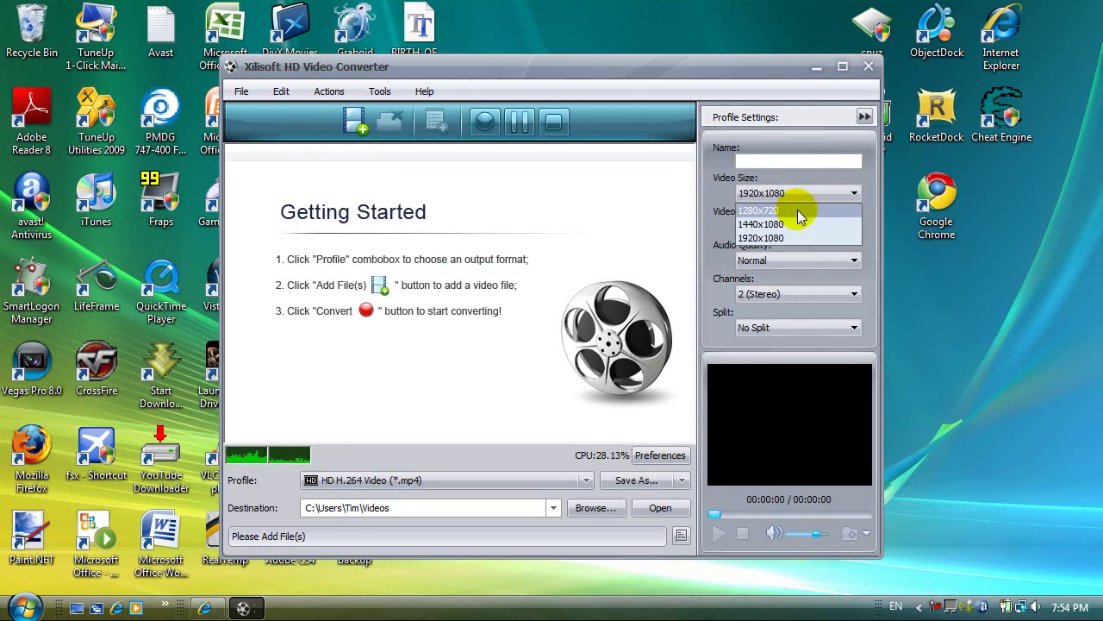
click(800, 219)
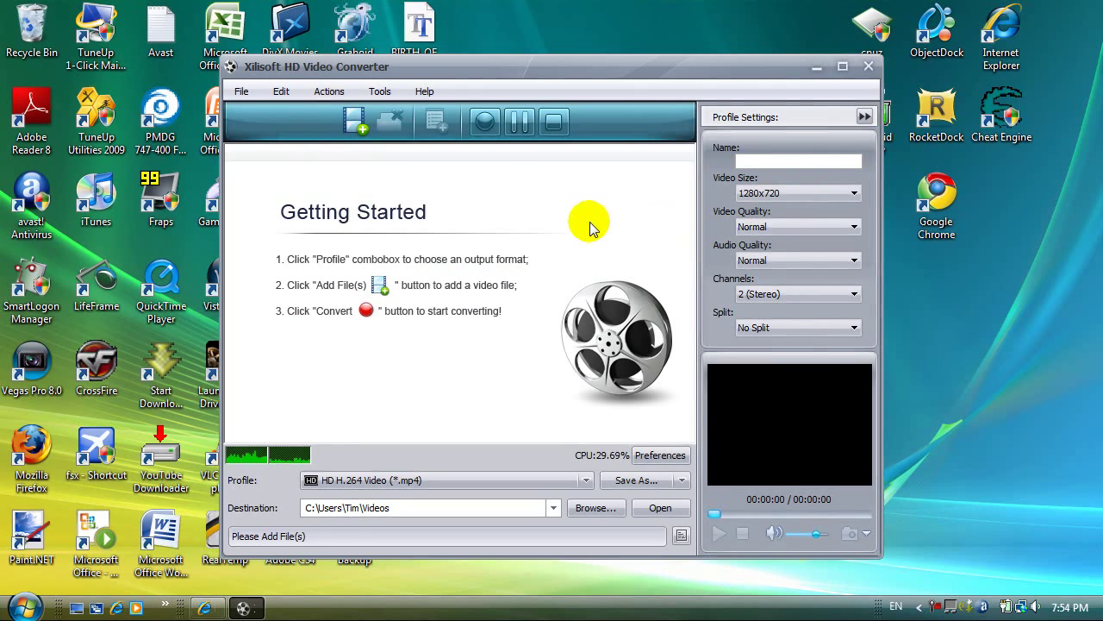
Step: Set both video quality and audio quality to Higher
click(742, 226)
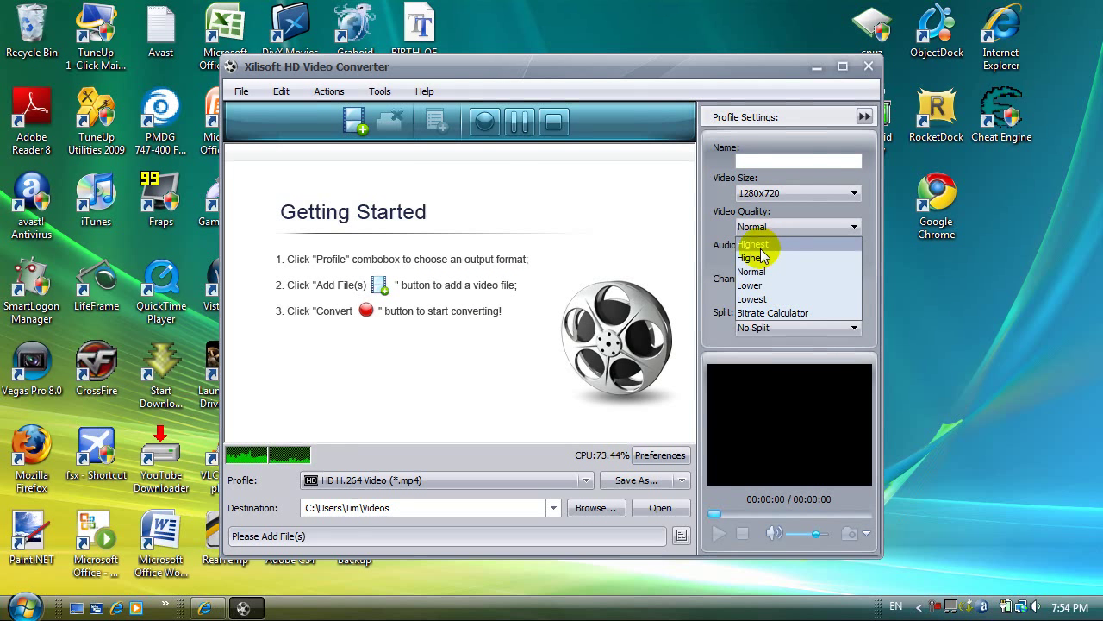
click(586, 251)
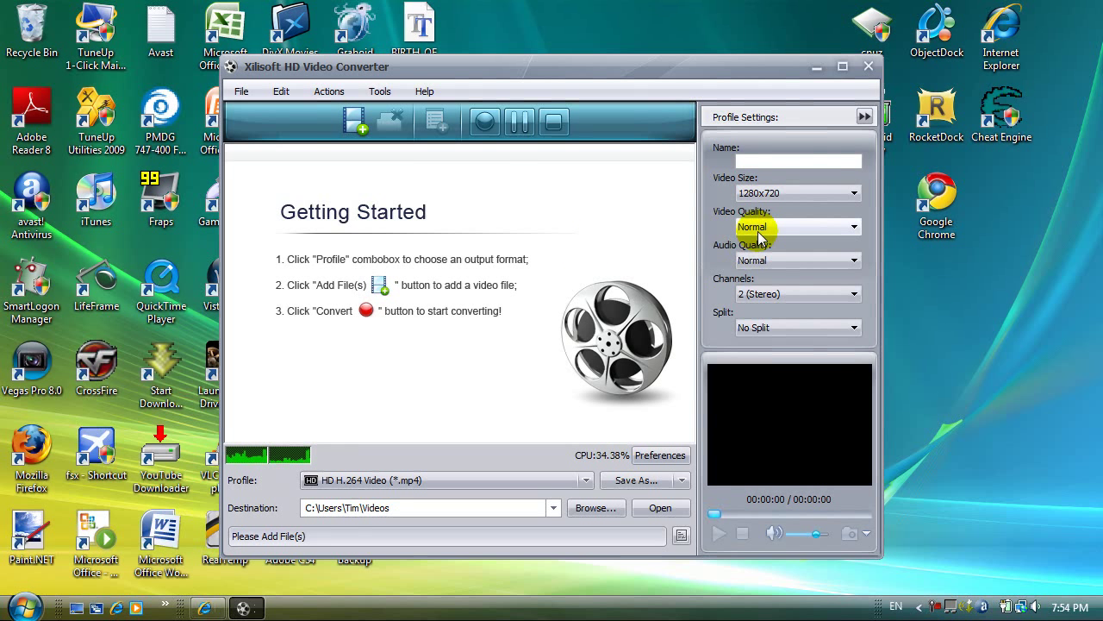
click(760, 231)
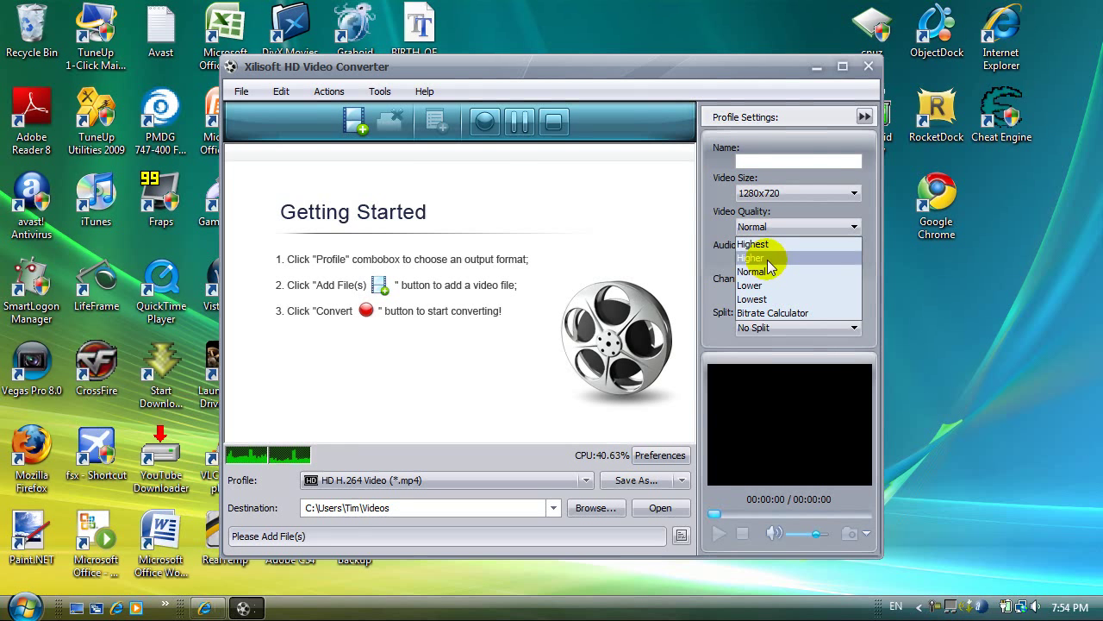
click(768, 260)
click(766, 260)
click(764, 293)
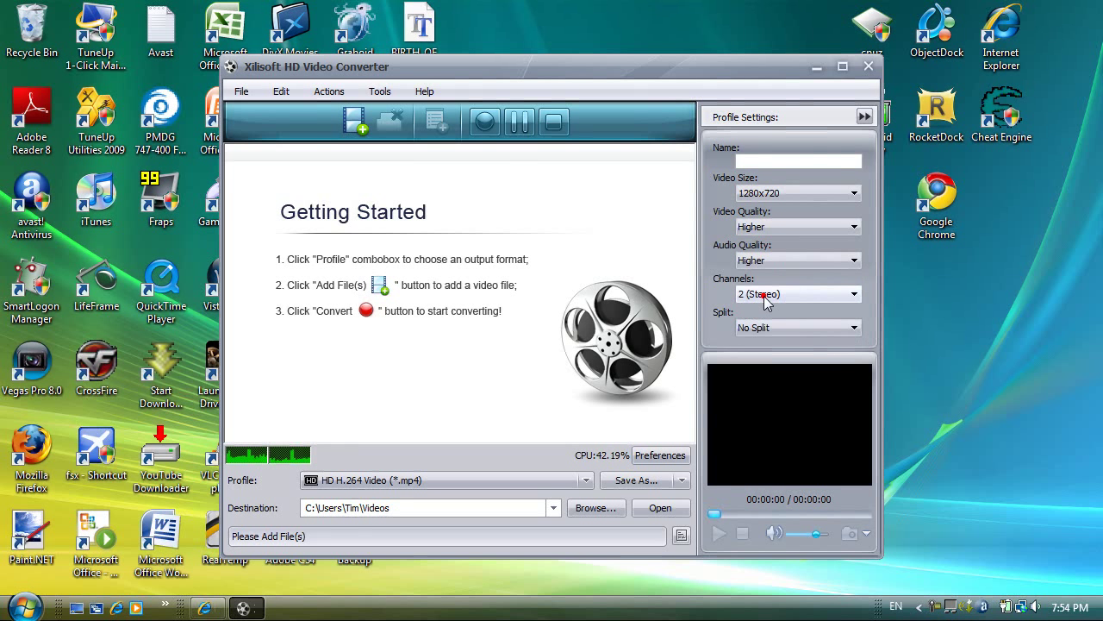
Step: Add Bear.wmv as the source video
click(366, 129)
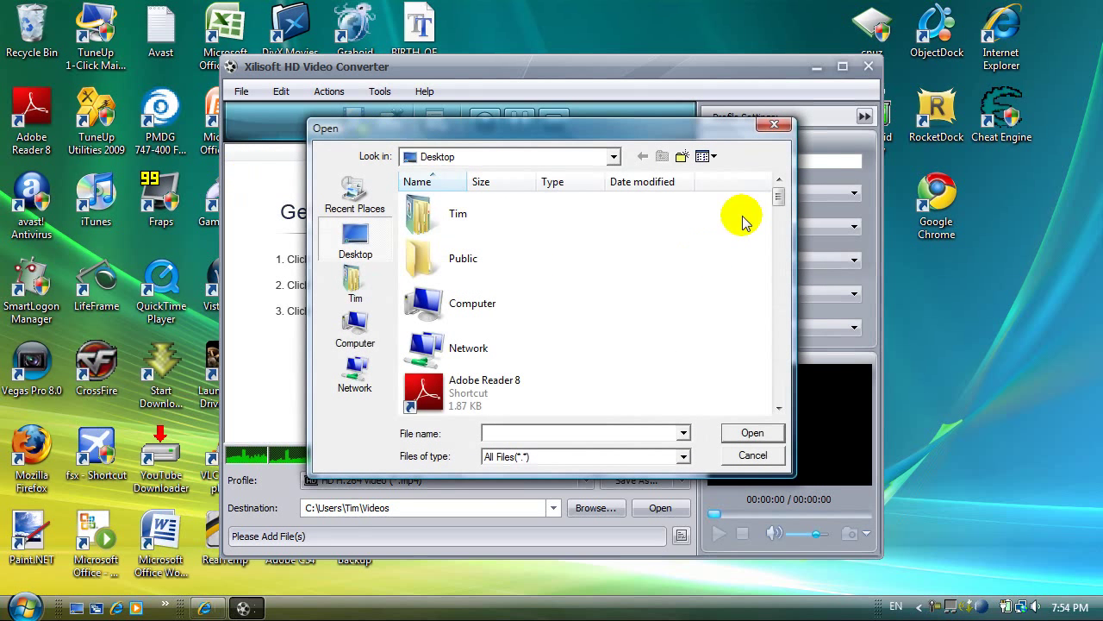
text(Bear.wmv)
click(481, 451)
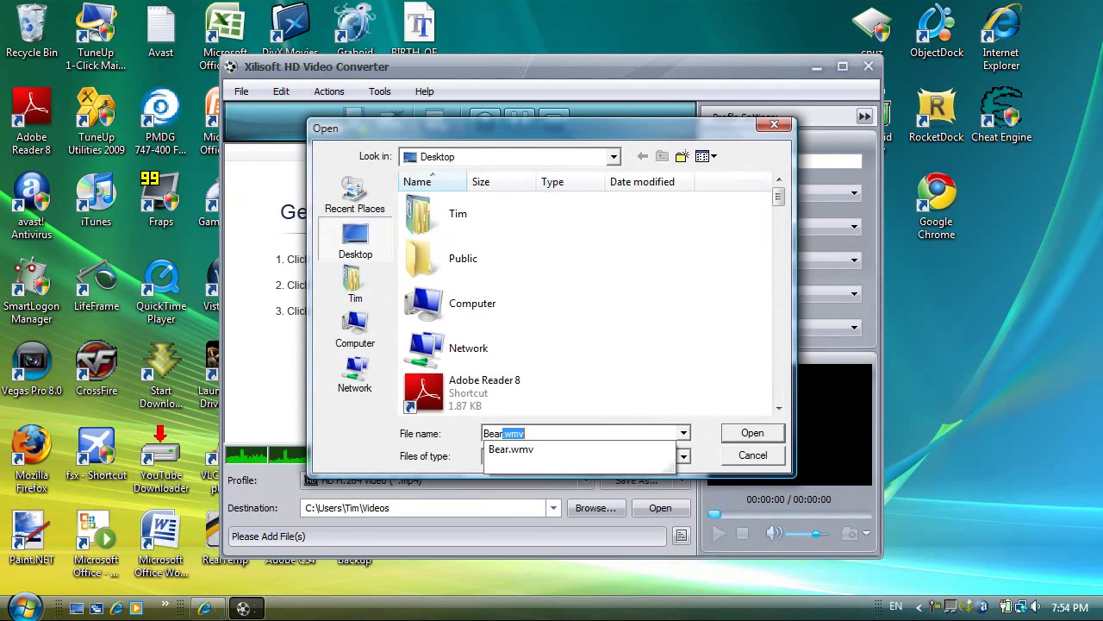
key(Return)
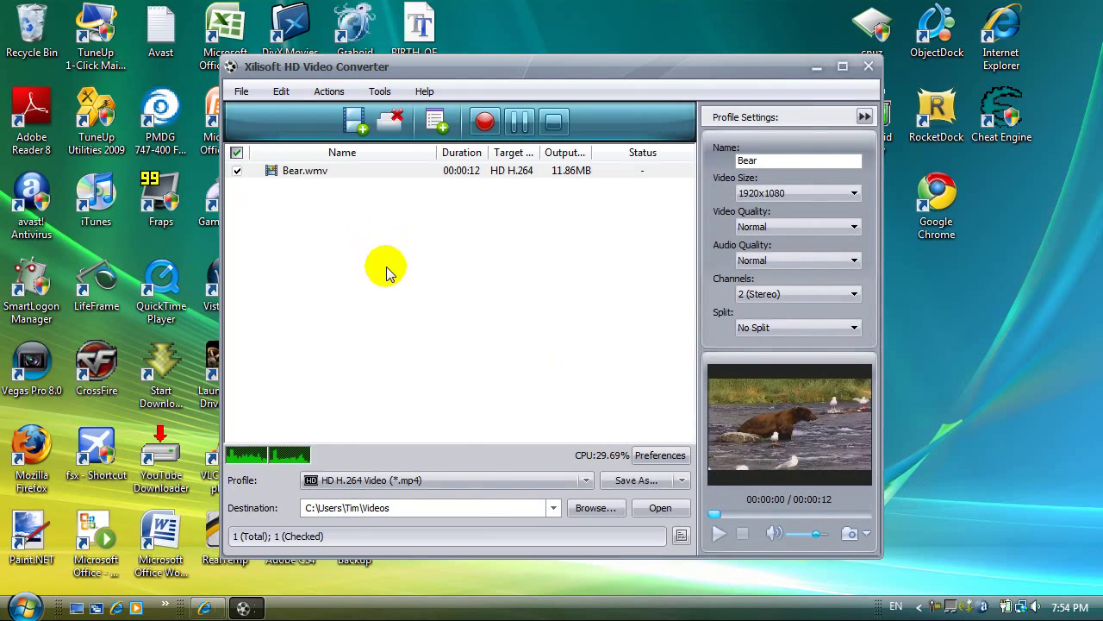
Step: Set Bear.wmv to 1280x720 with Higher video quality and start converting it
click(847, 194)
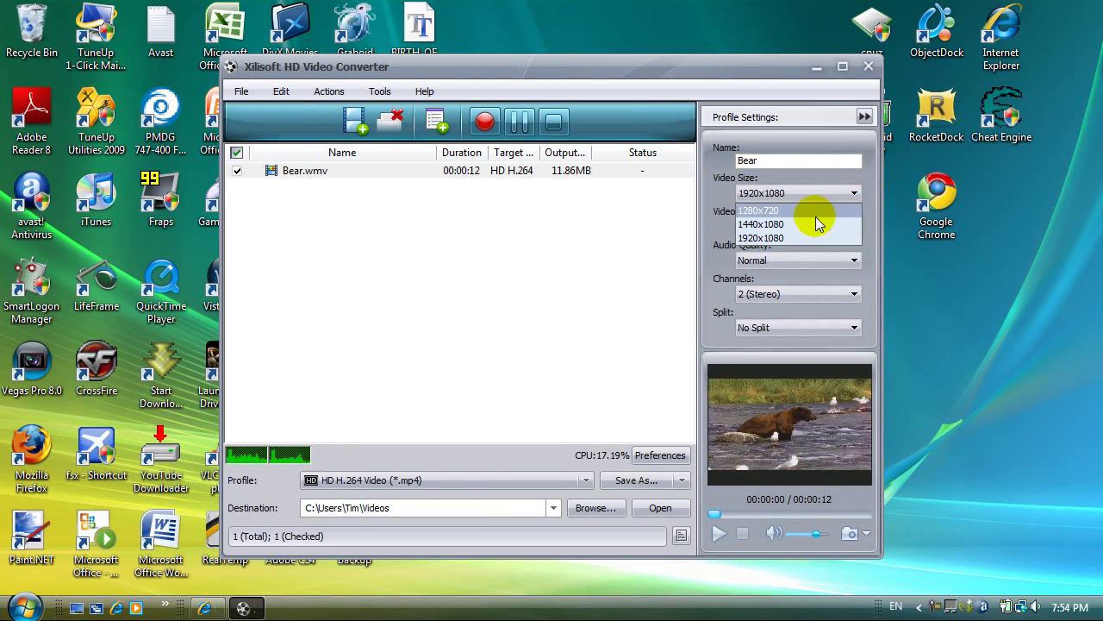
click(814, 211)
click(804, 228)
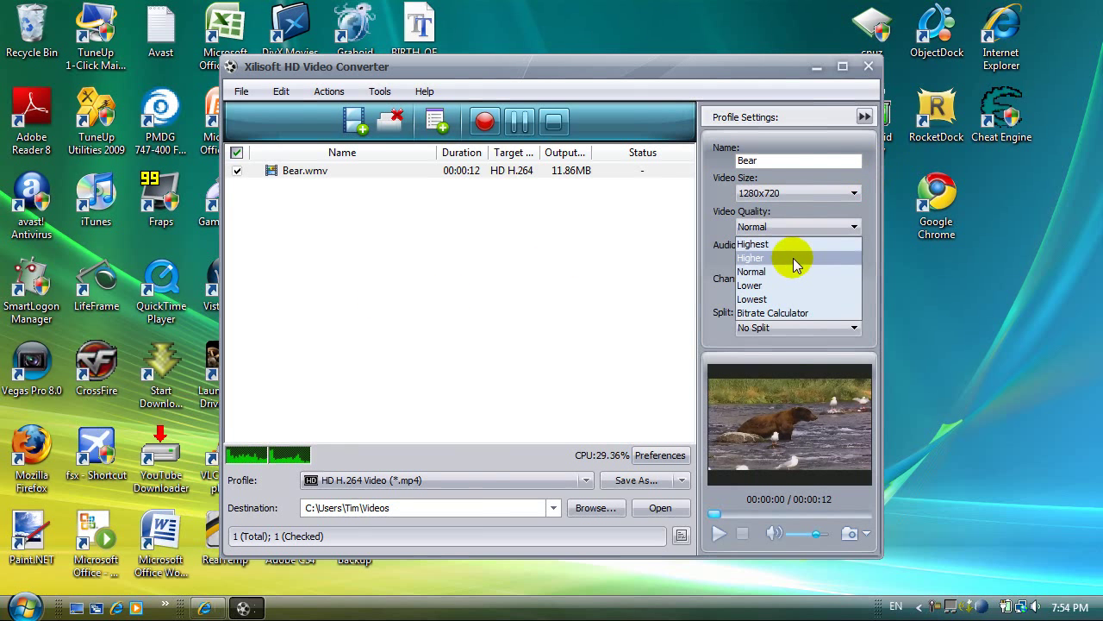
click(793, 258)
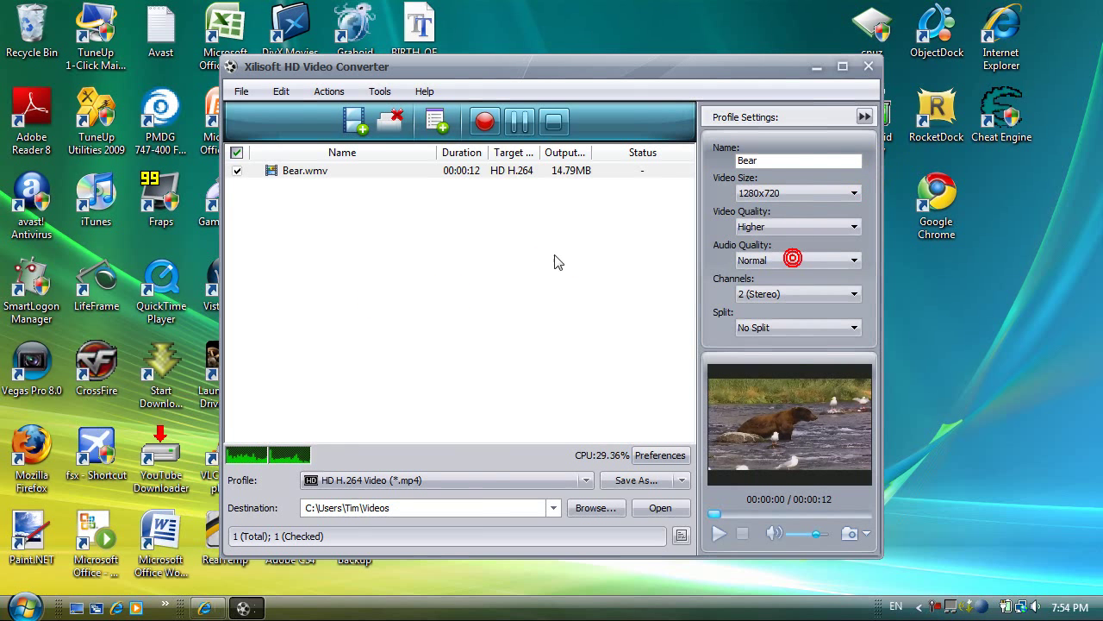
click(483, 125)
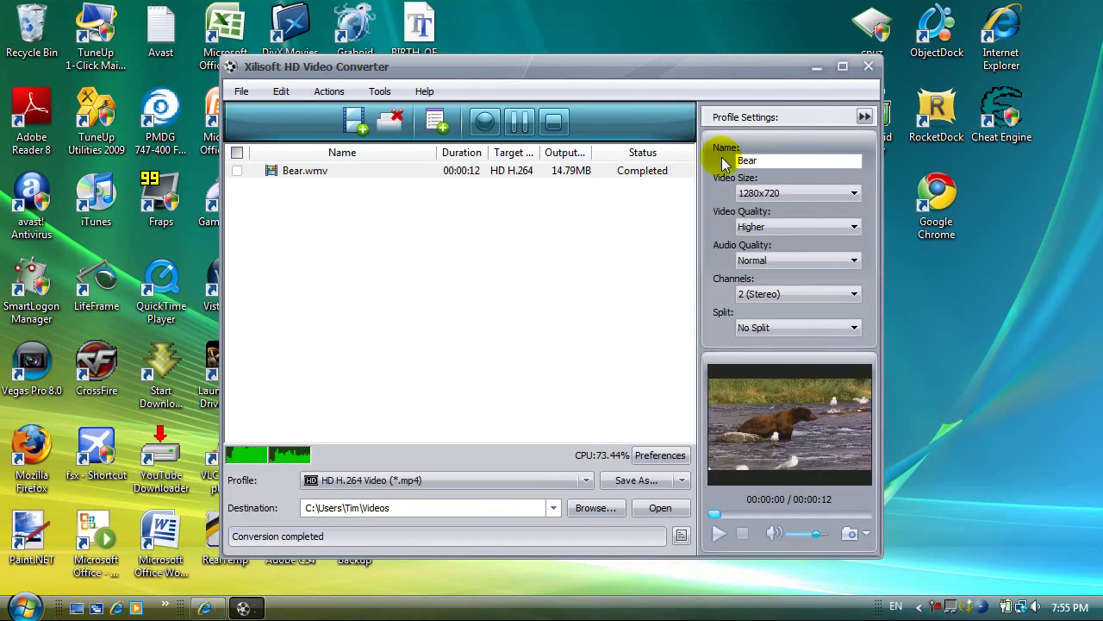
Step: Once Bear.wmv reads Completed at 14.79MB, close the converter
click(873, 68)
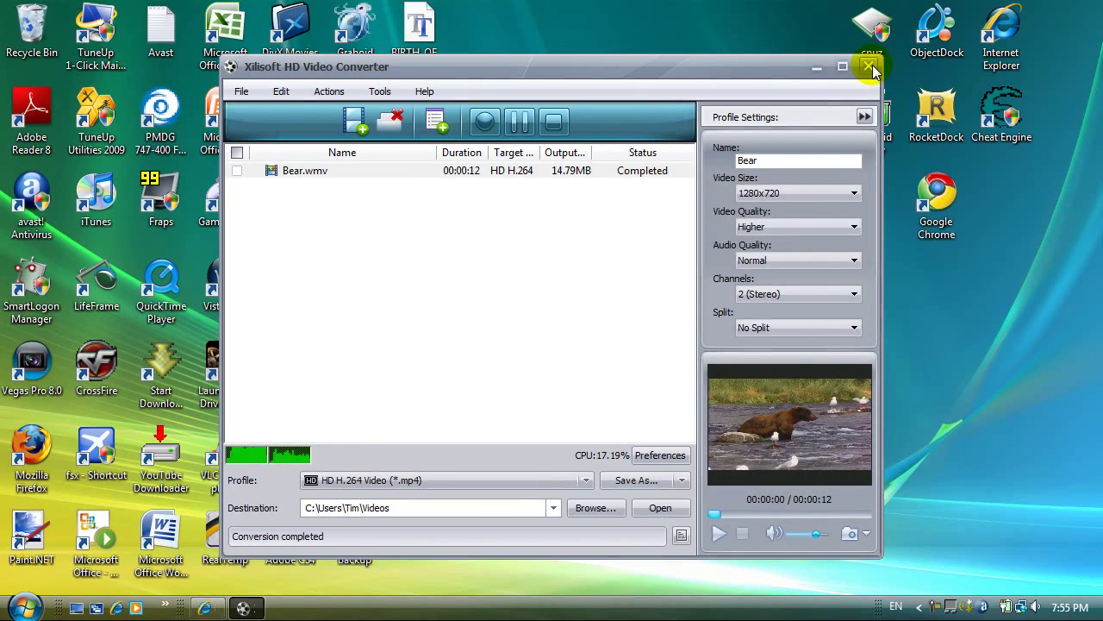
Step: Open the Videos folder from the user's home folder and open the converted Bear MP4 movie
key(super)
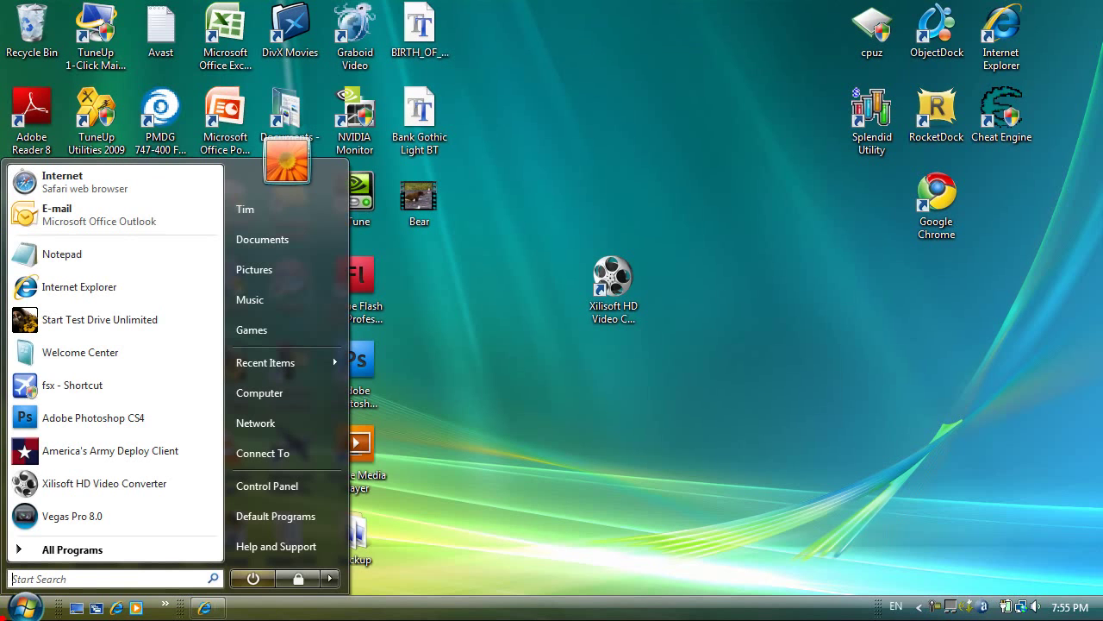
click(290, 210)
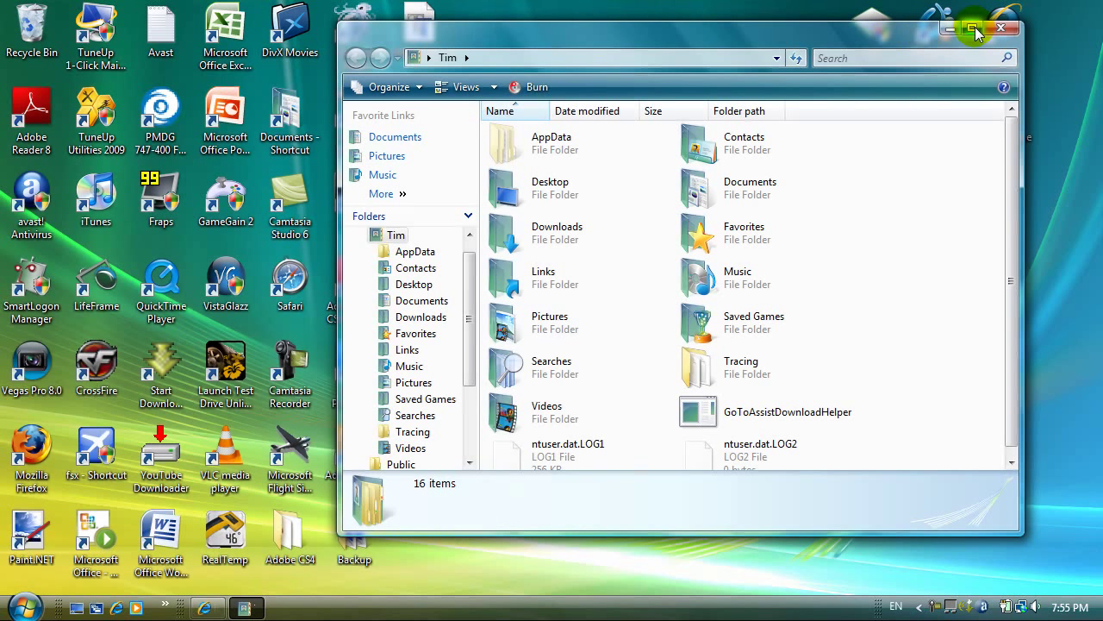
click(554, 421)
double_click(555, 421)
scroll(712, 308, down, 2)
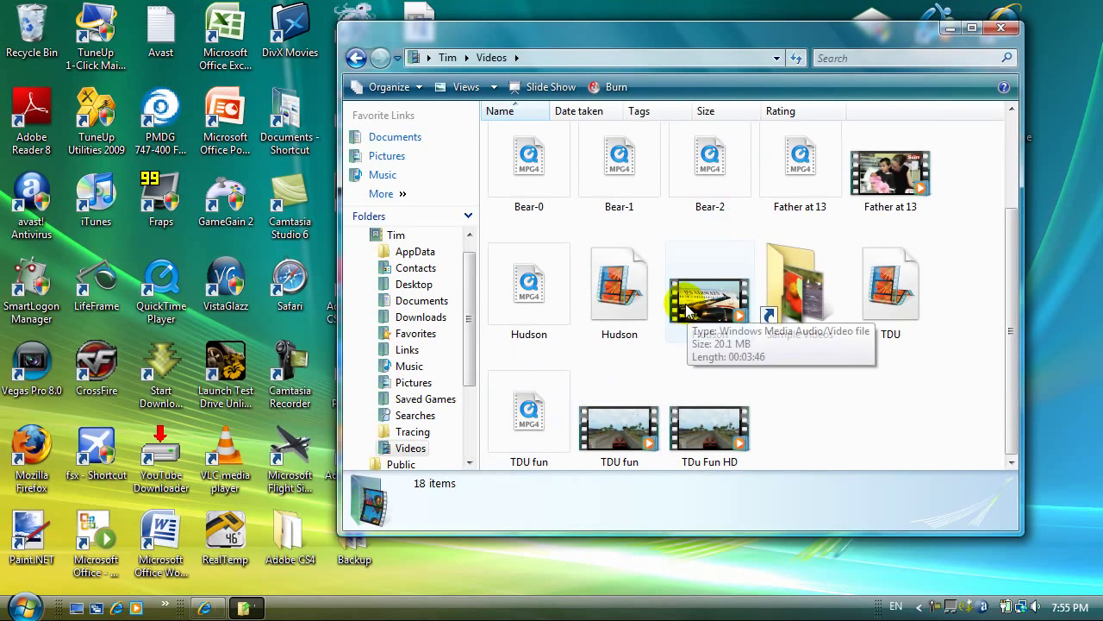
scroll(690, 185, up, 2)
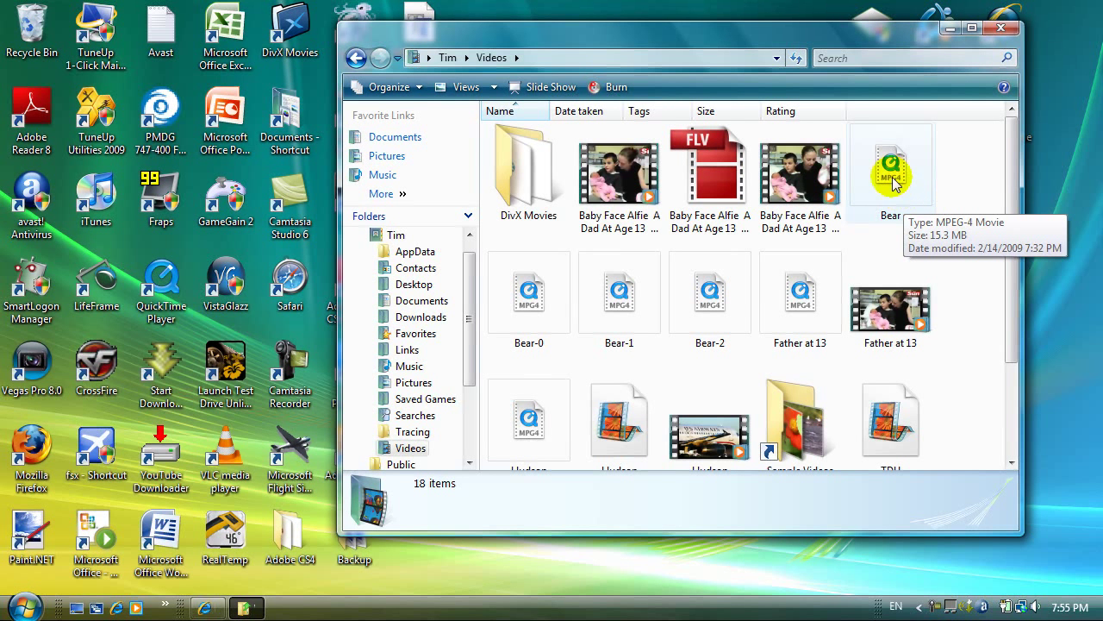
click(903, 198)
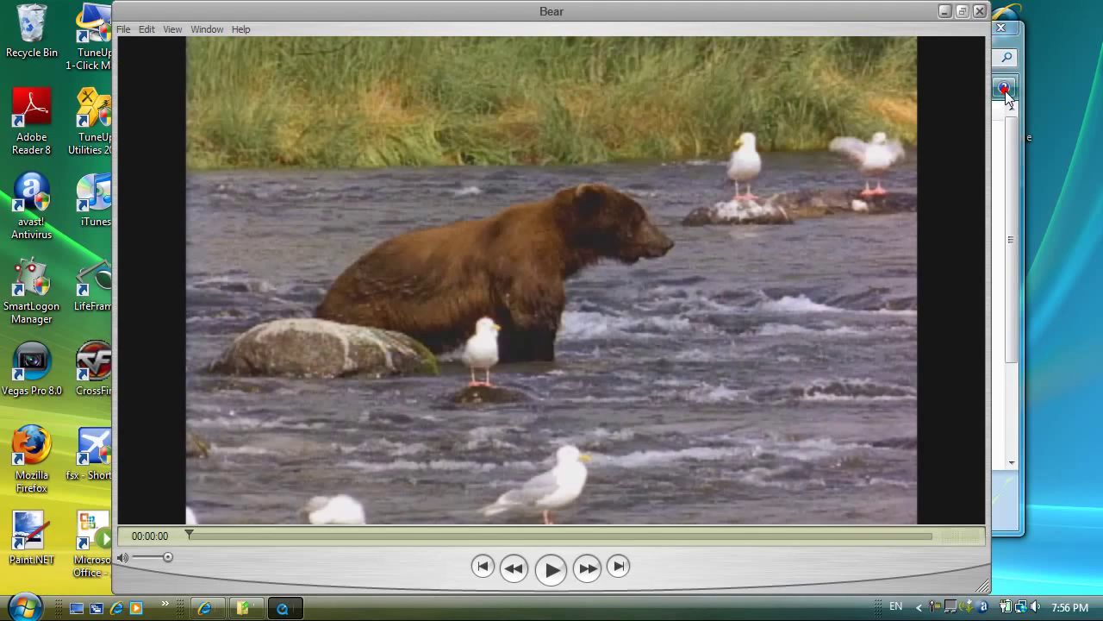
Step: Shrink the QuickTime window and play the Bear video
drag(984, 584, 677, 466)
click(440, 426)
click(437, 435)
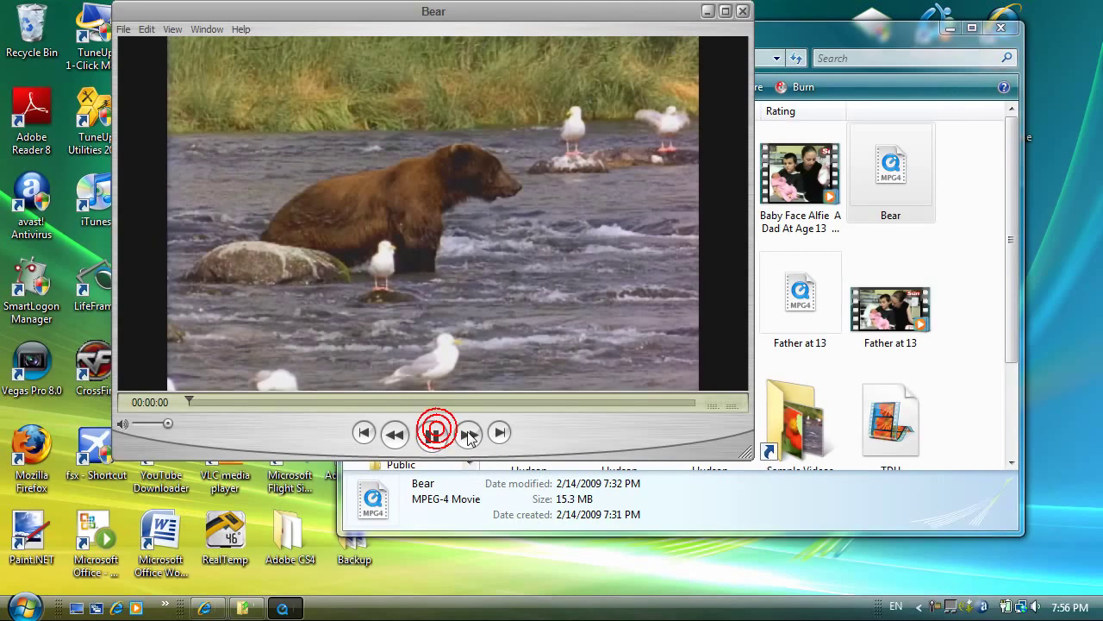
drag(745, 451, 692, 422)
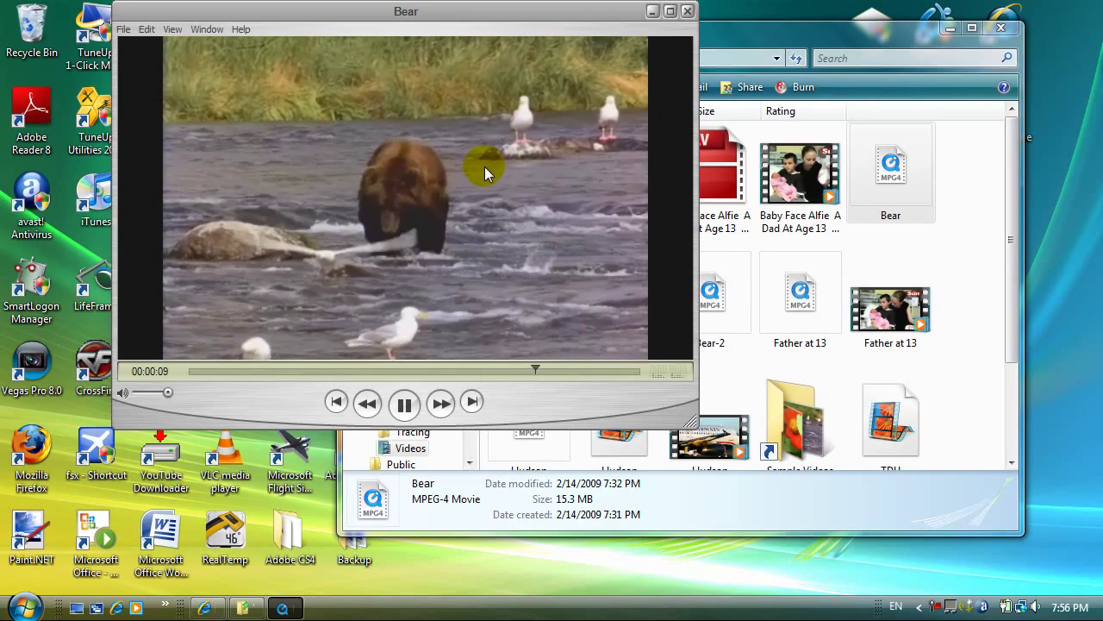
Step: Close QuickTime Player and the Videos folder window
click(687, 11)
drag(1020, 30, 1079, 13)
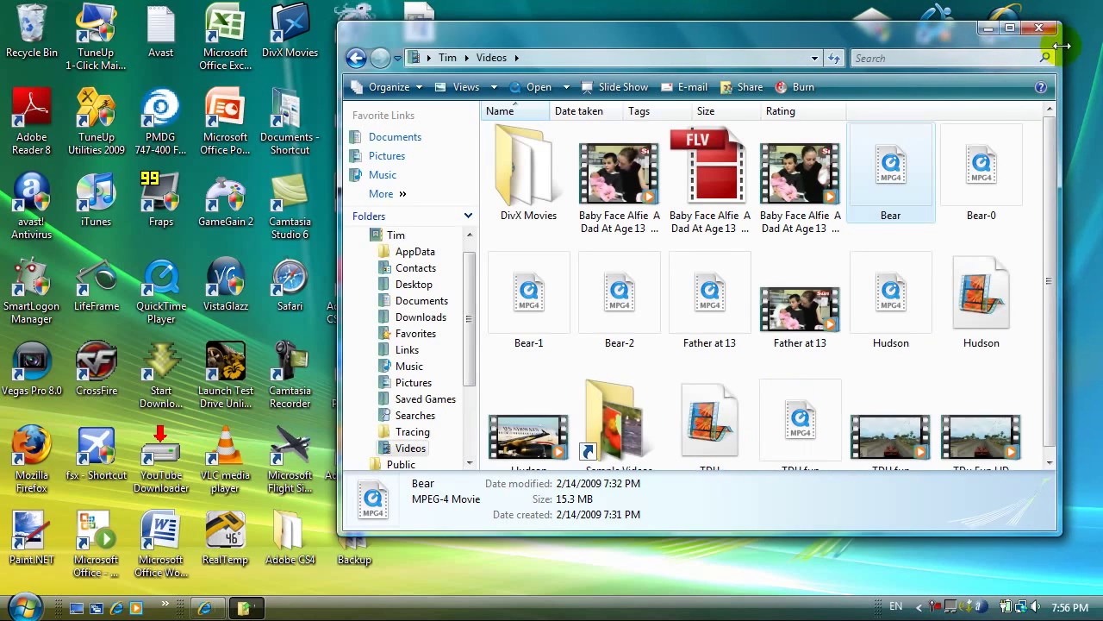
click(1056, 33)
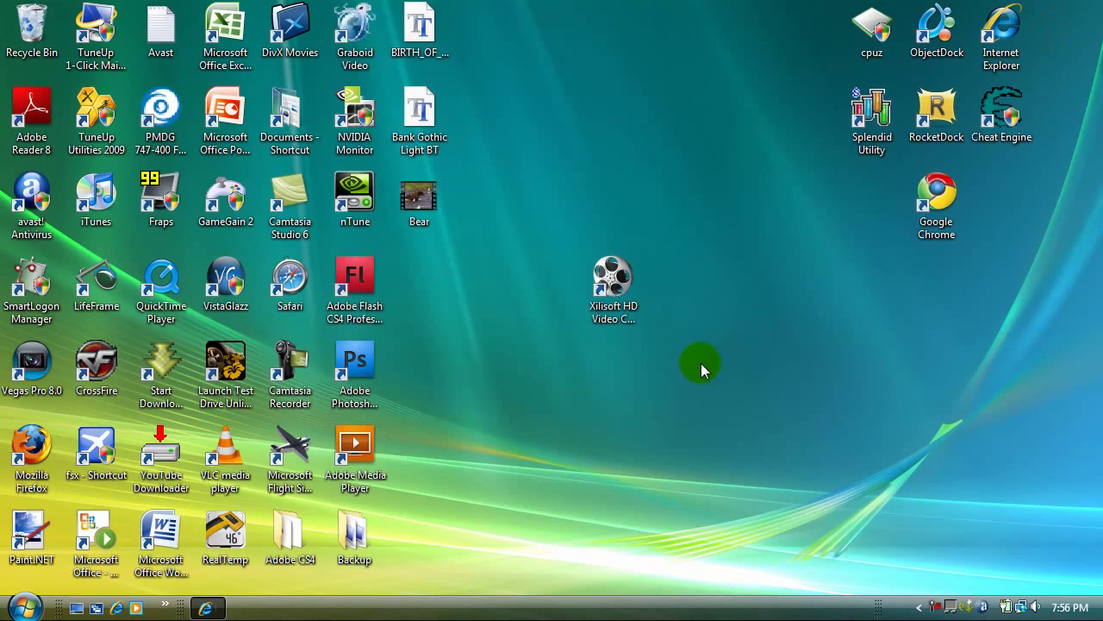